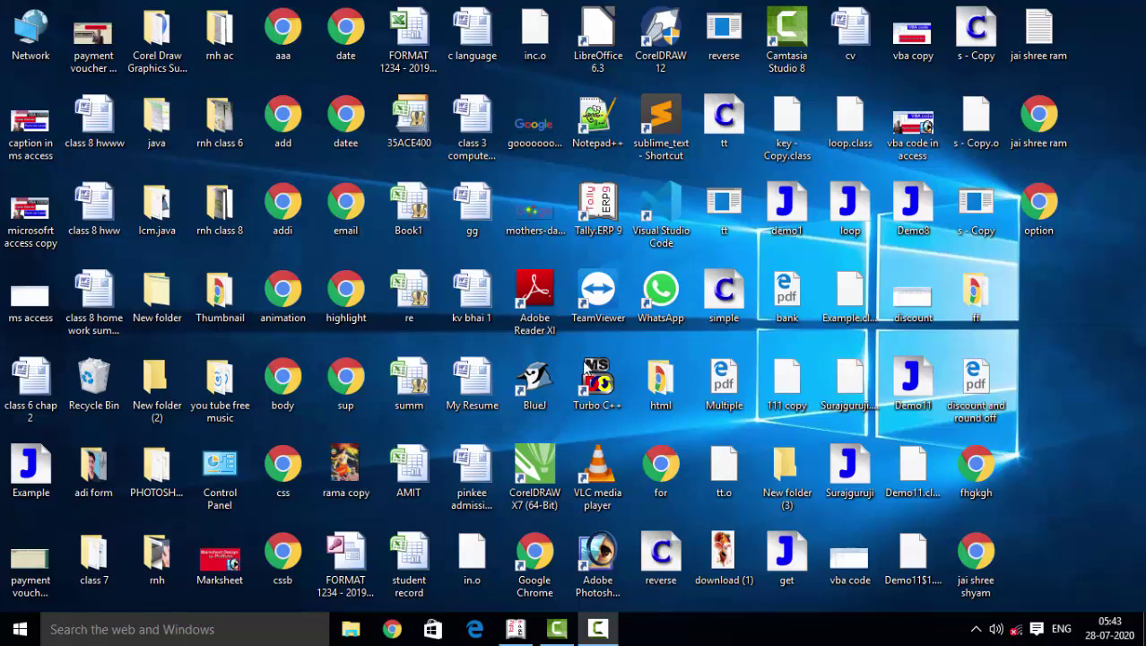
Step: Refresh the desktop five times from its context menu, then bring Tally.ERP 9 to the front
right_click(1110, 235)
left_click(1097, 251)
right_click(1062, 320)
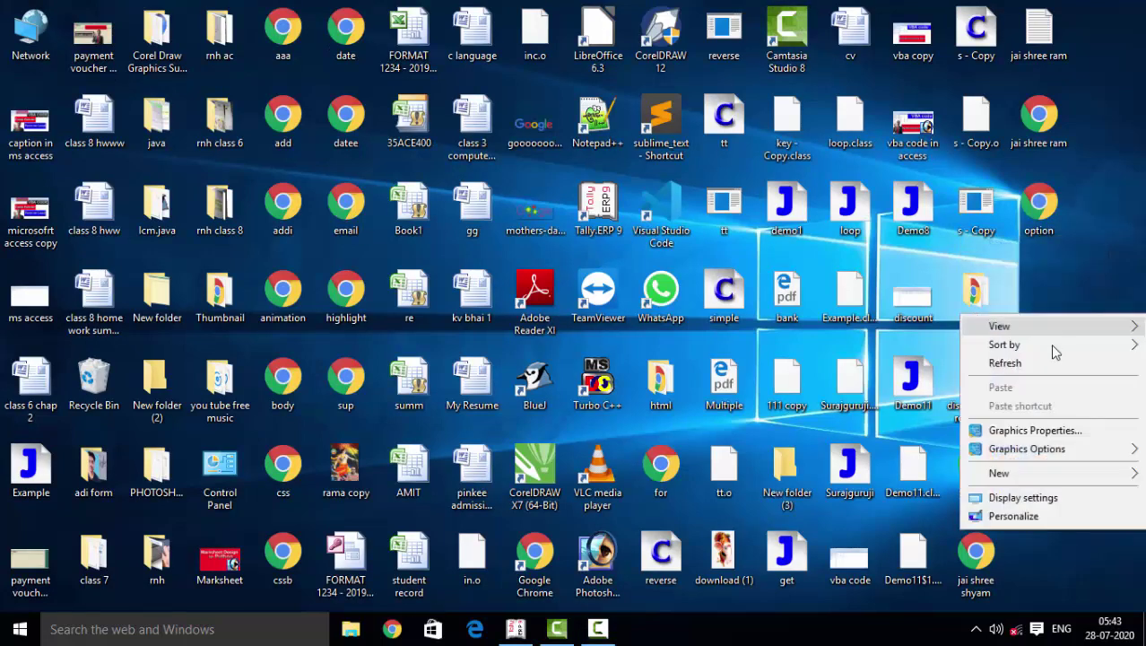
left_click(1064, 368)
right_click(1065, 368)
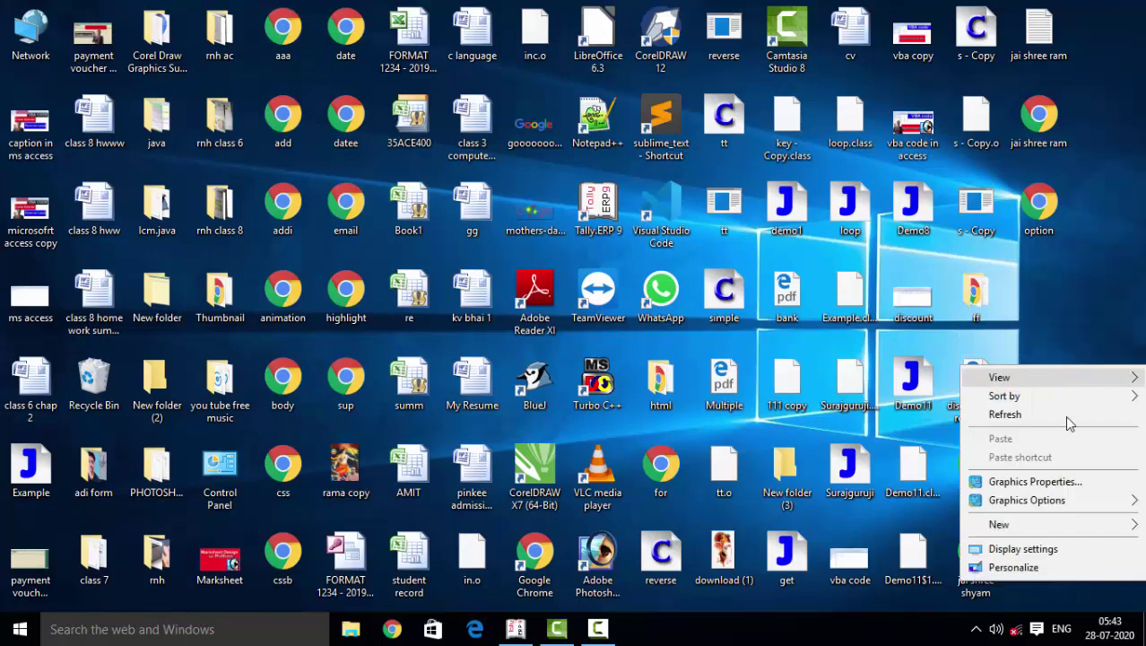
left_click(1065, 418)
right_click(1050, 300)
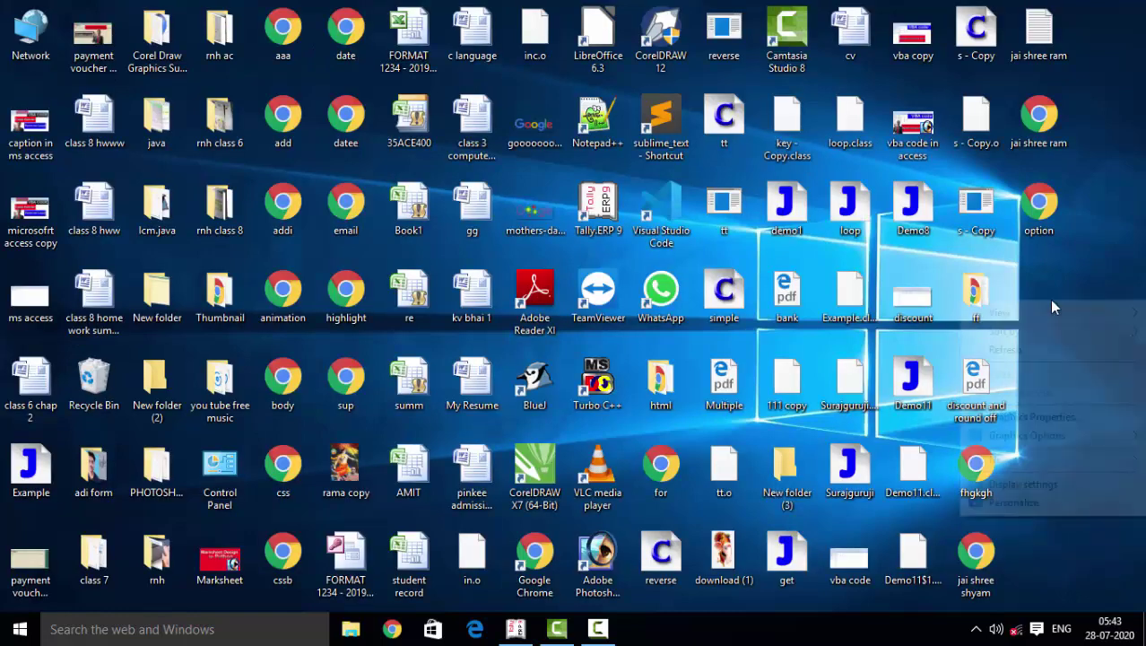
left_click(1047, 351)
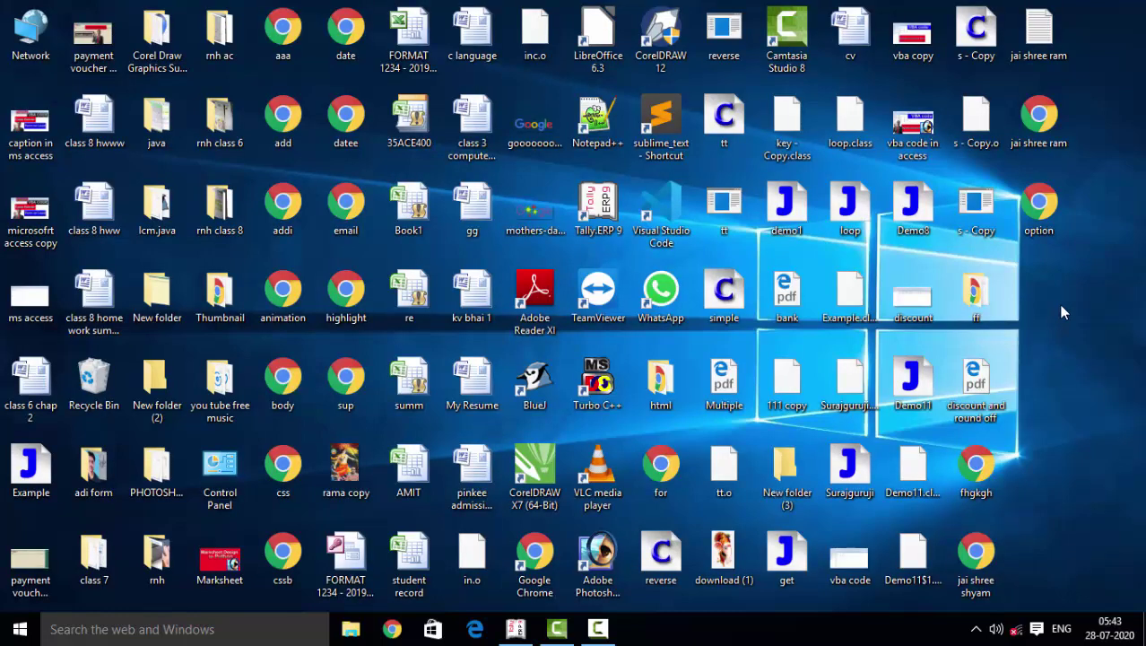
right_click(1050, 302)
left_click(994, 354)
left_click(523, 633)
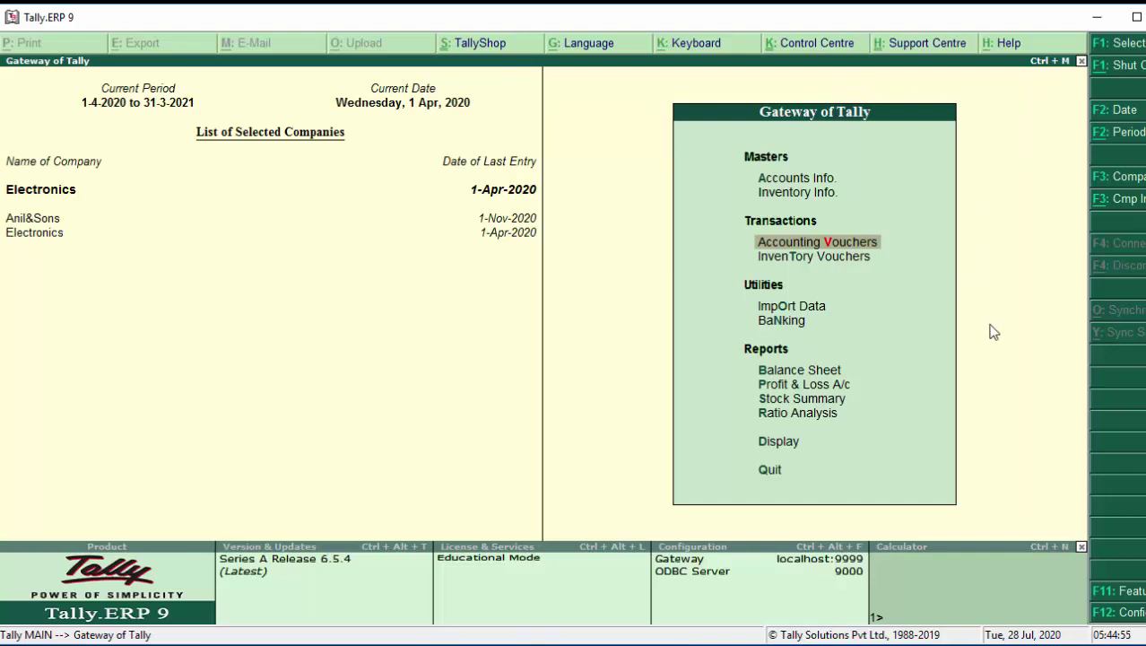
left_click(767, 251)
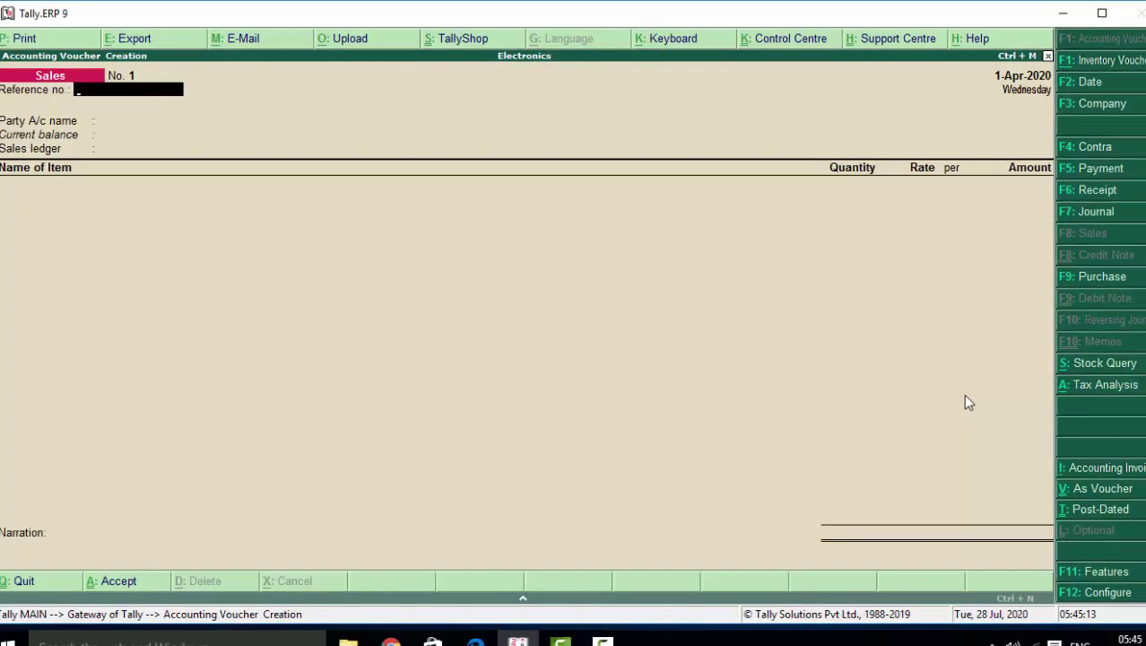
key("Escape")
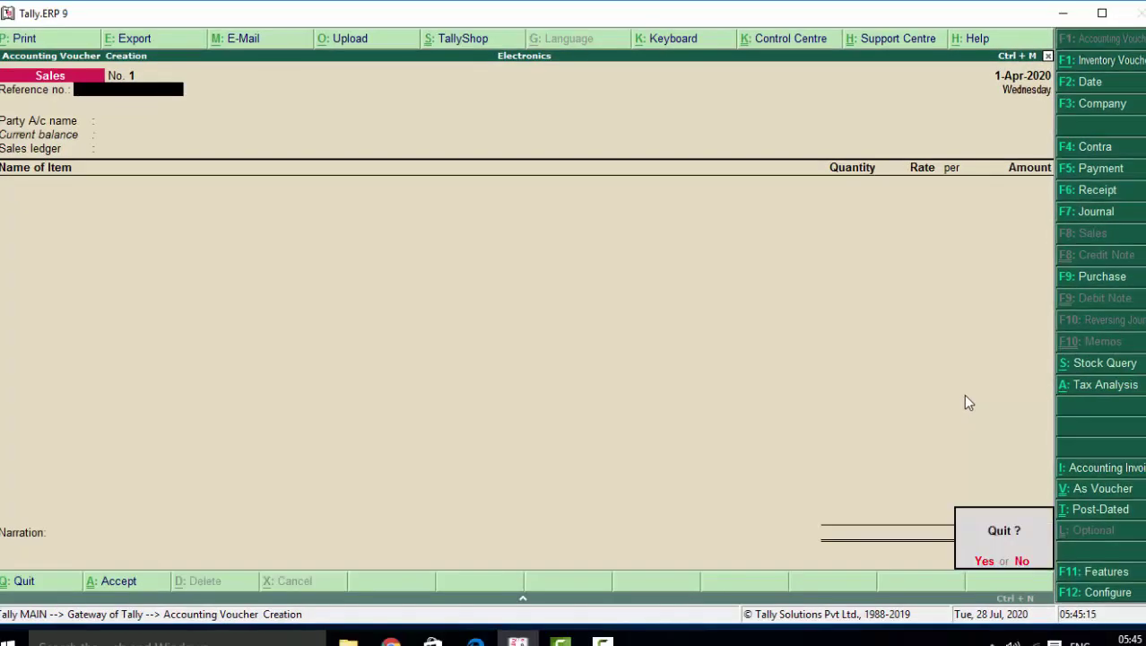
key("y")
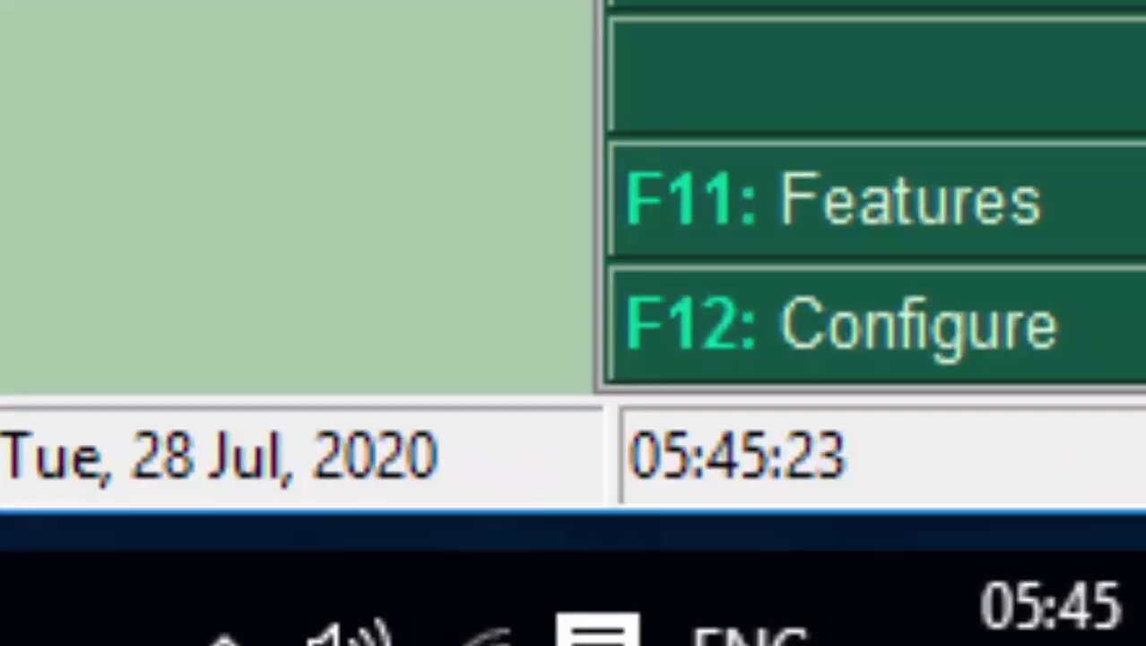
Step: Go to F11: Features > Accounting Features and select the Electronics company
left_click(1117, 574)
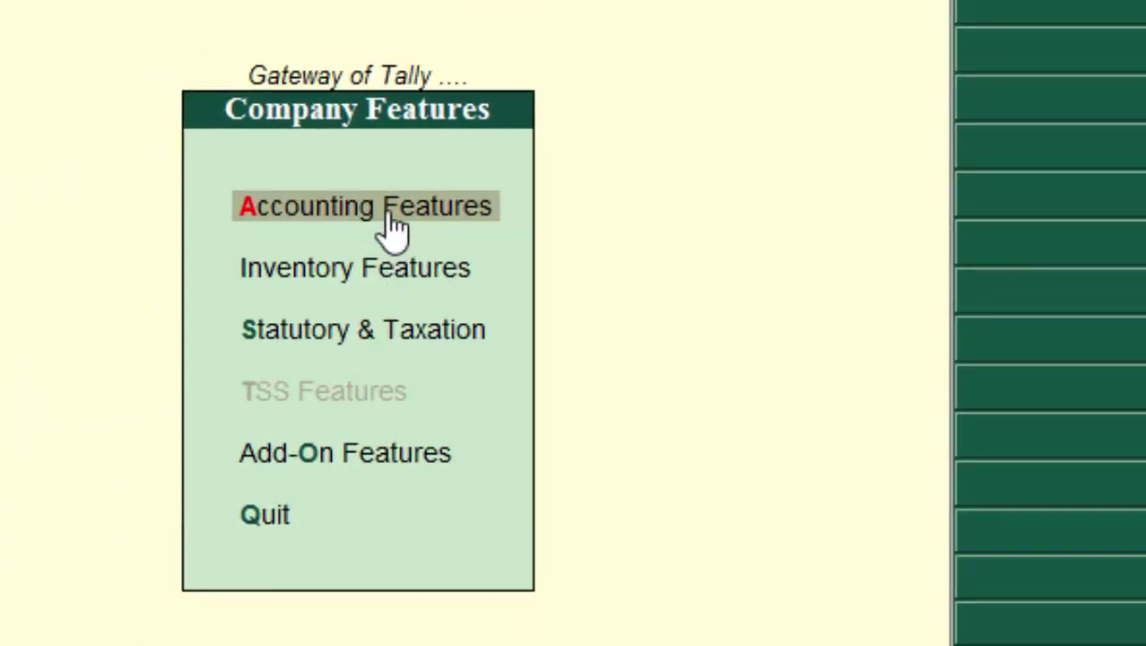
left_click(376, 231)
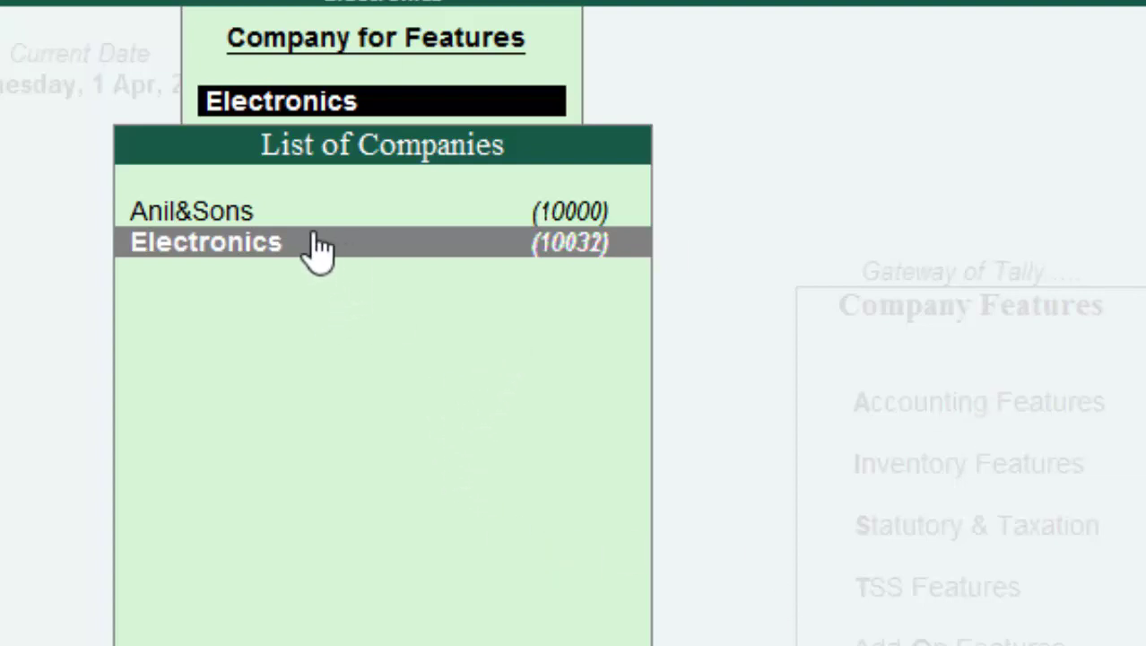
left_click(190, 246)
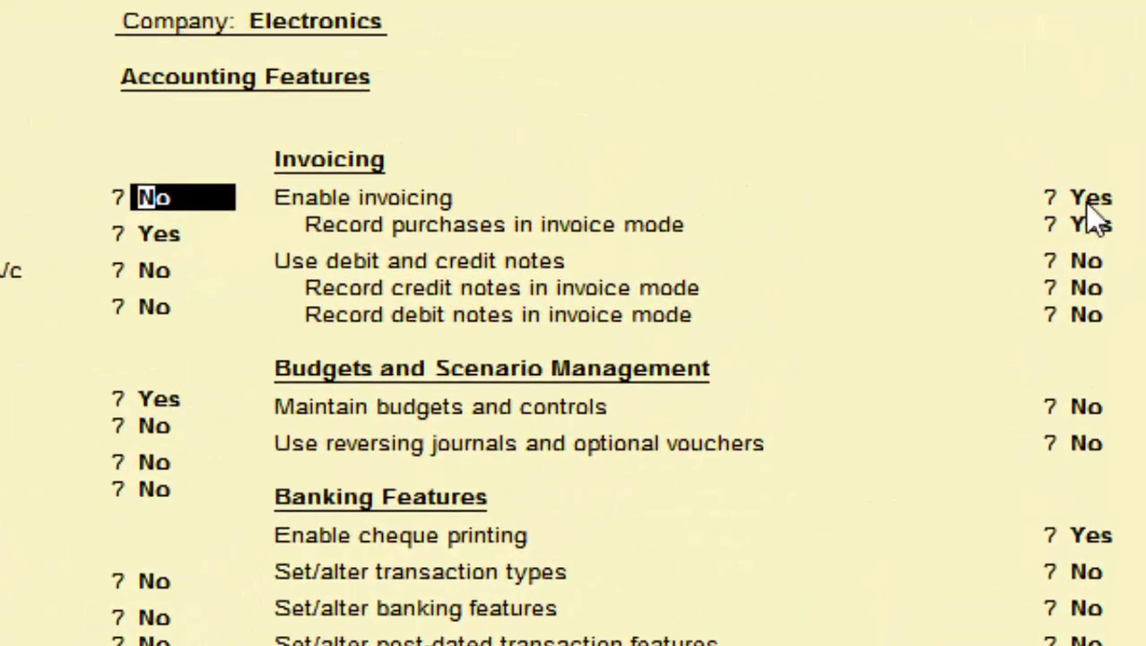
Step: Set Use debit and credit notes, and recording credit and debit notes in invoice mode, to Yes
left_click(1089, 208)
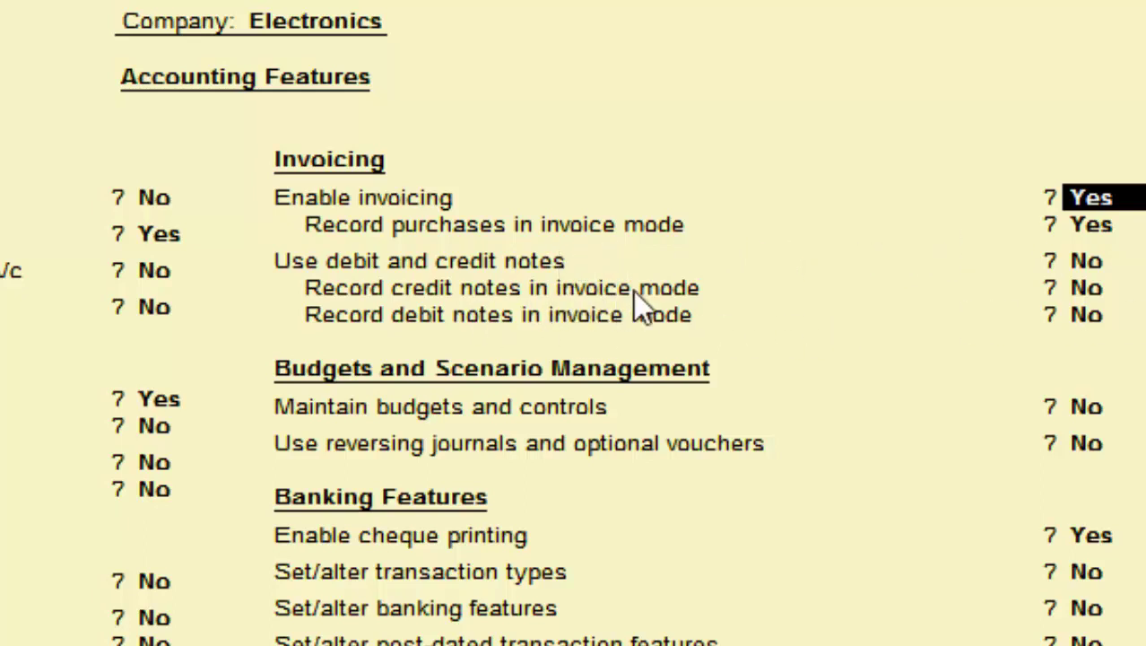
left_click(1081, 267)
type("y")
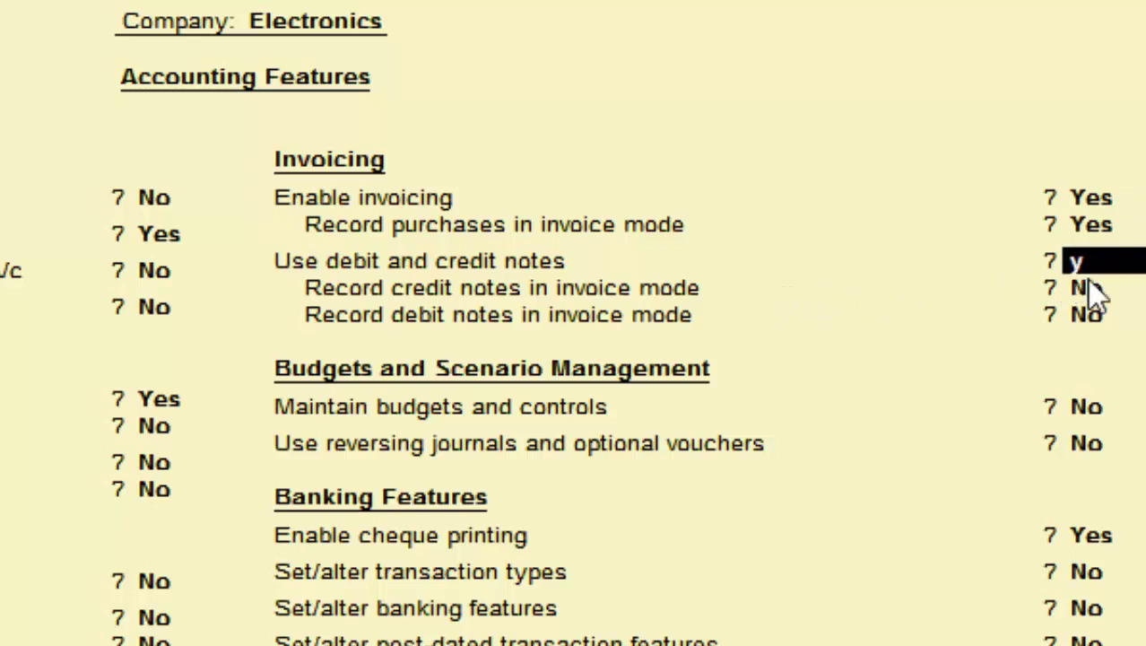
left_click(1089, 285)
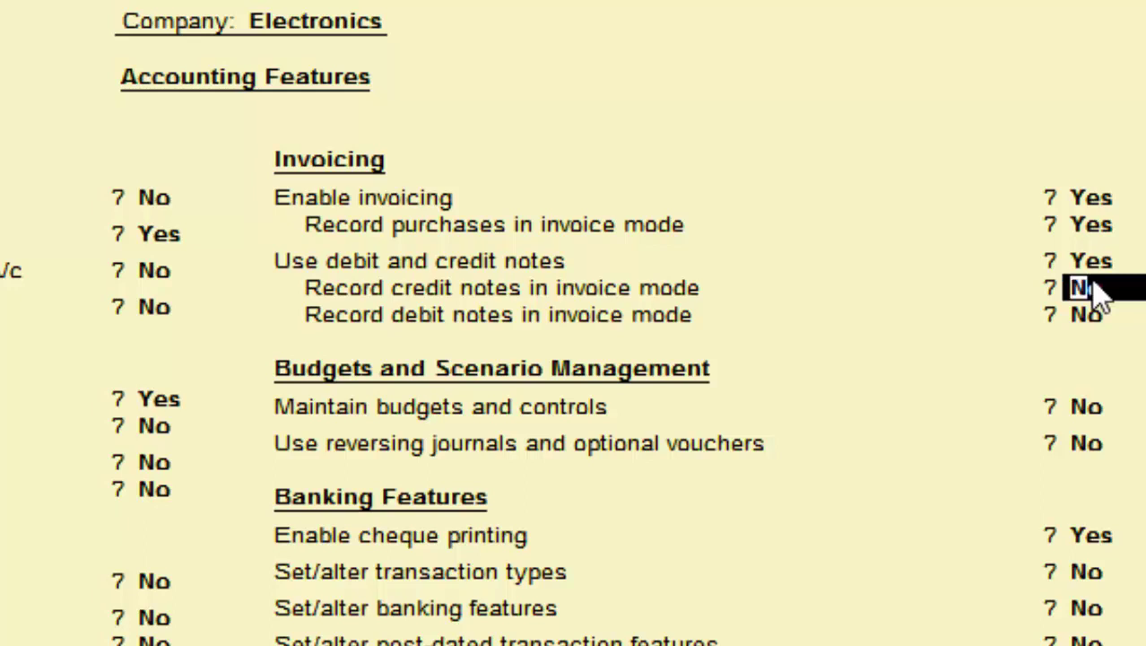
type("y")
key("Return")
type("y")
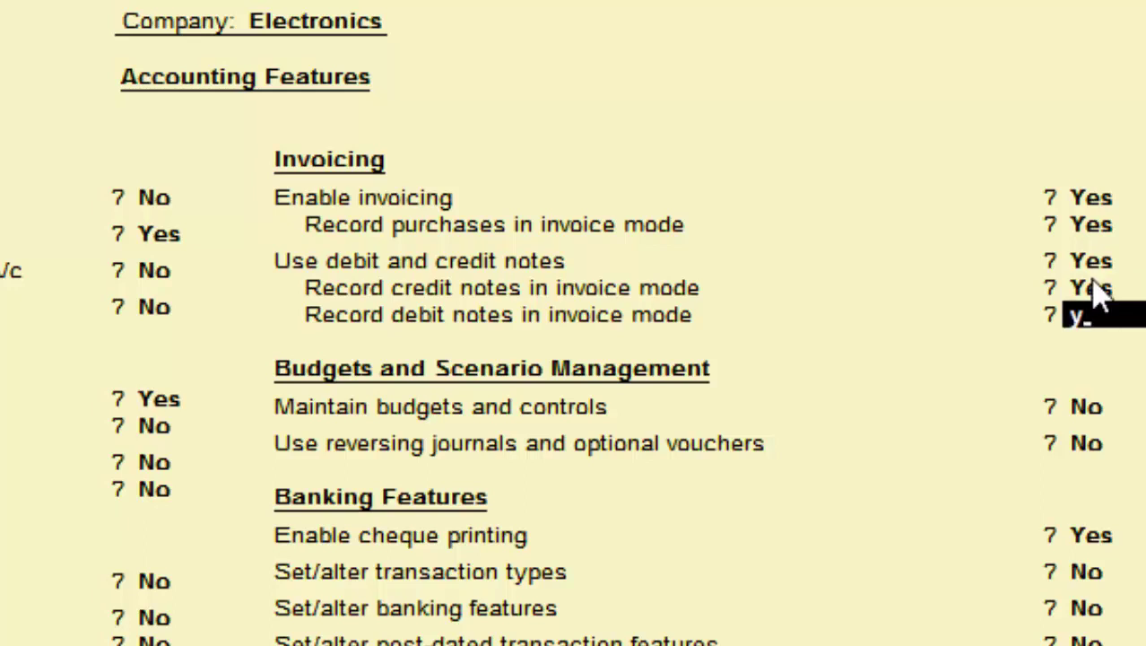
key("Return")
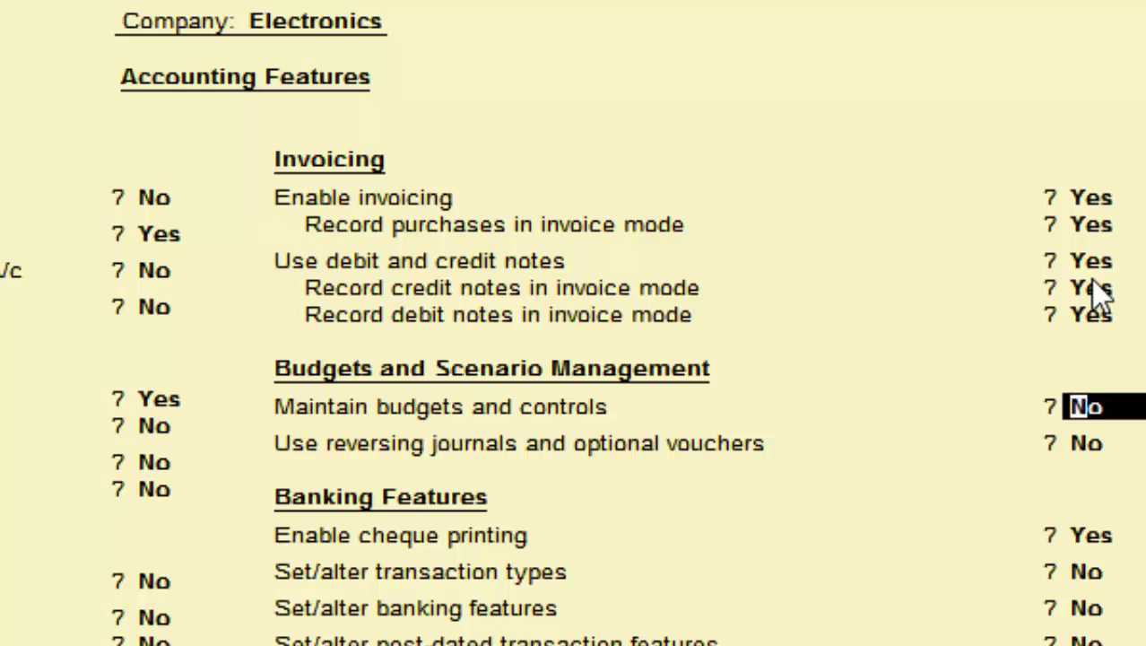
Step: Accept the Electronics accounting features with Ctrl+A, reopen them to verify, then Esc back to Gateway
key("ctrl+a")
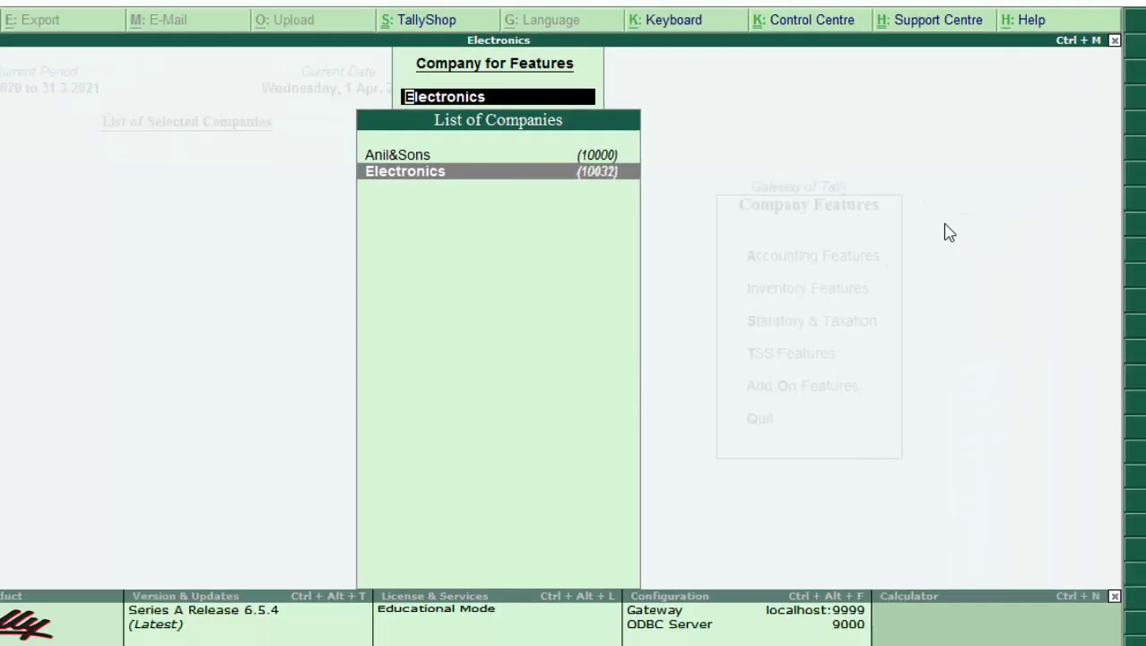
key("Return")
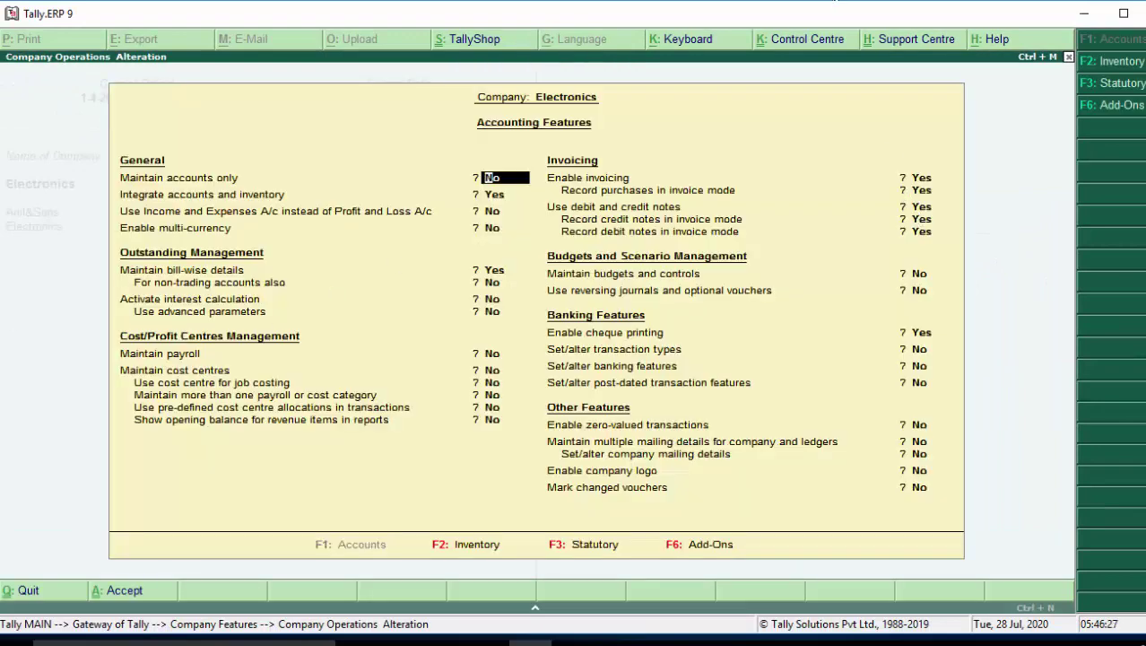
key("Escape")
key("y")
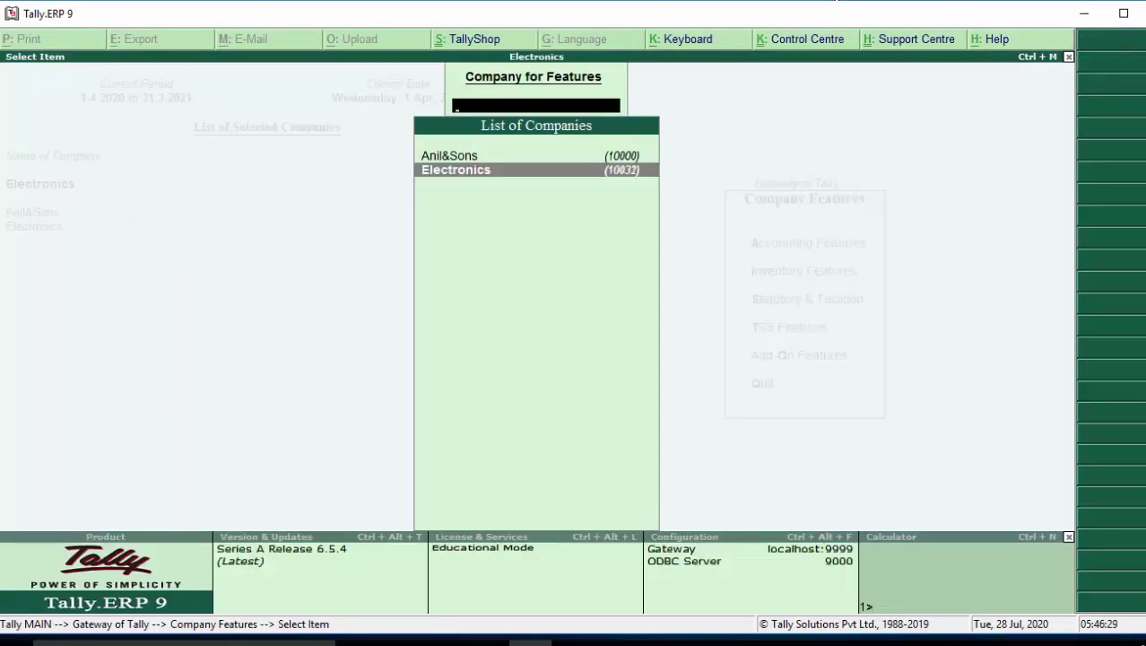
key("Escape")
key("Escape")
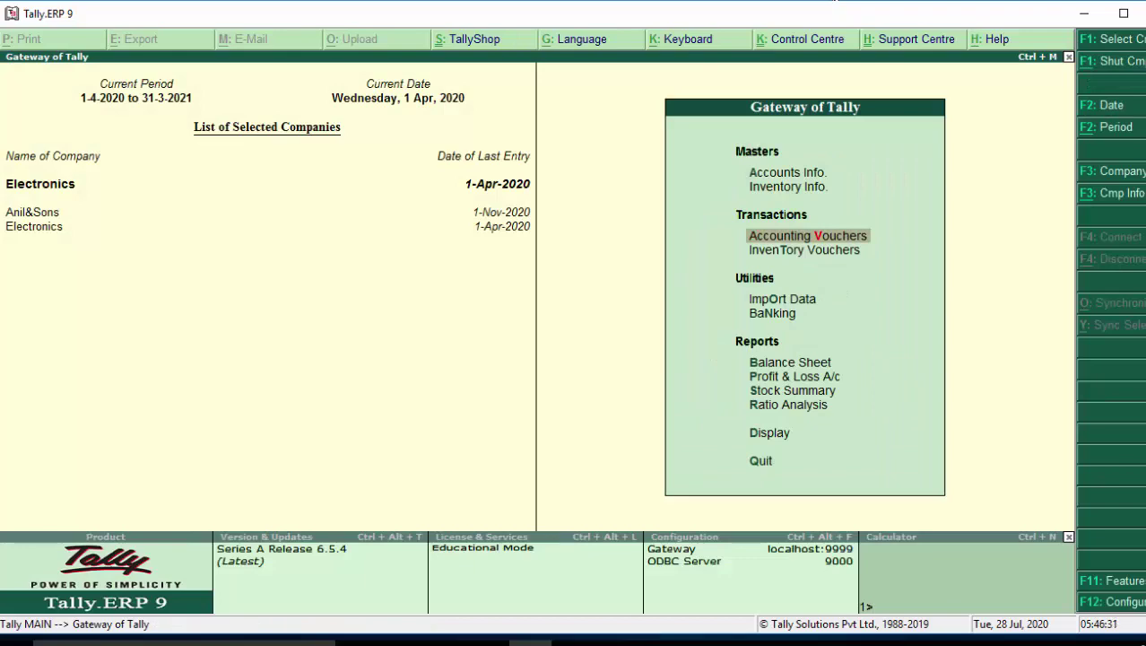
key("Return")
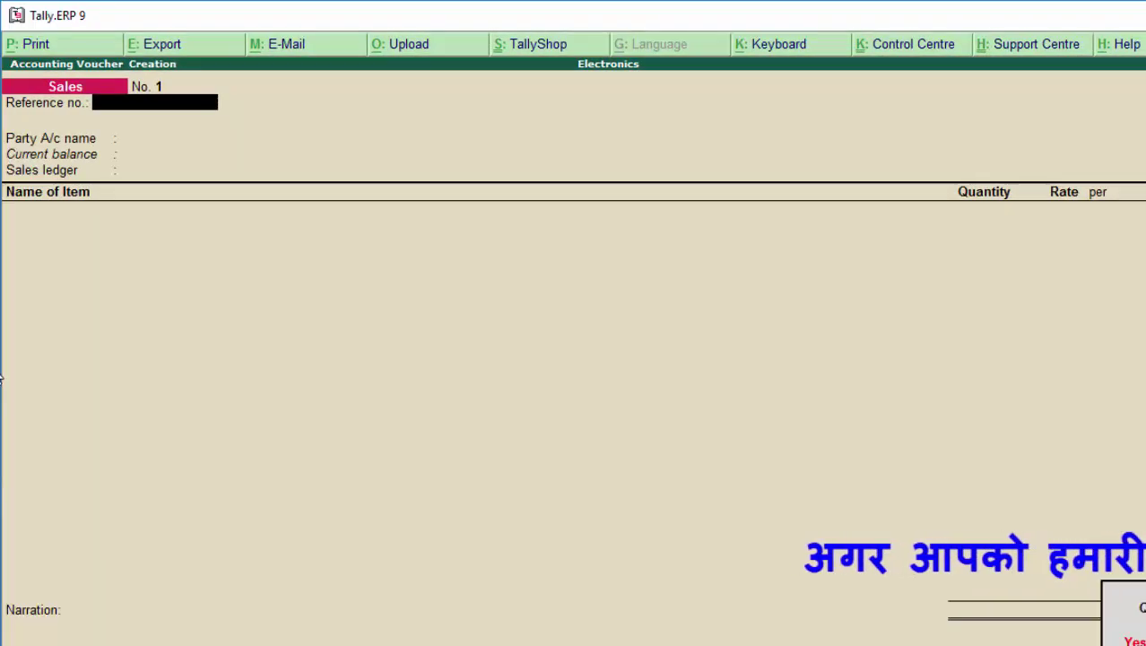
key("Escape")
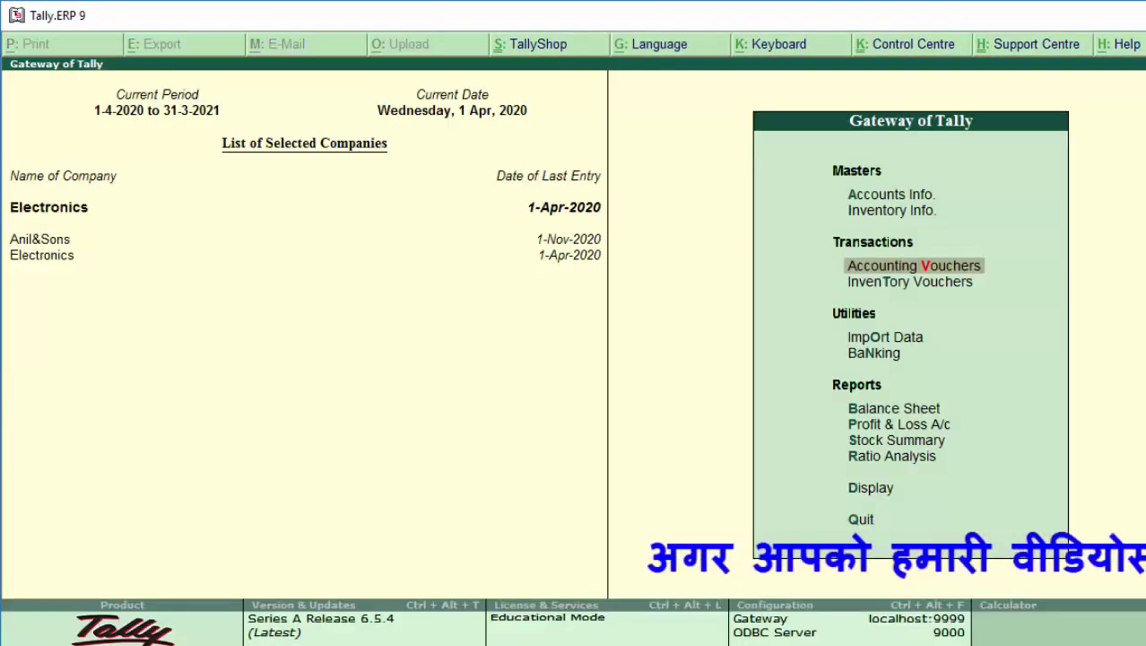